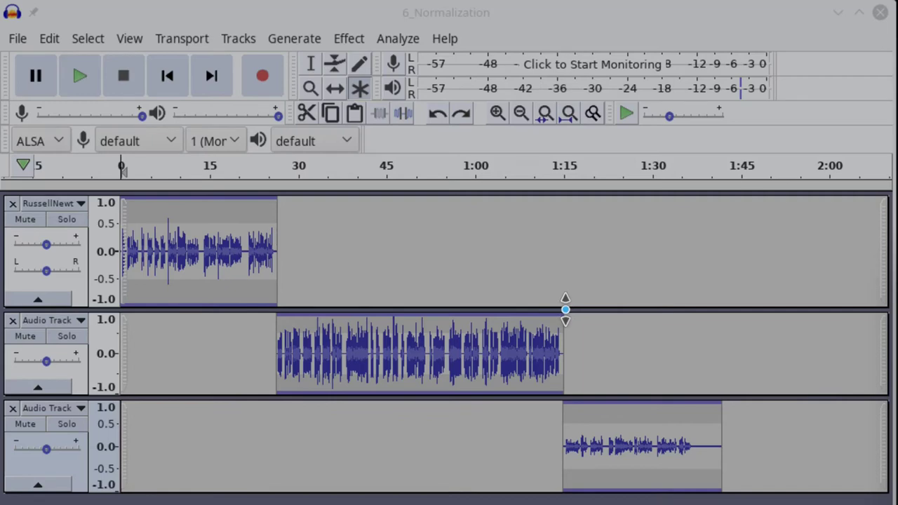
pyautogui.click(94, 78)
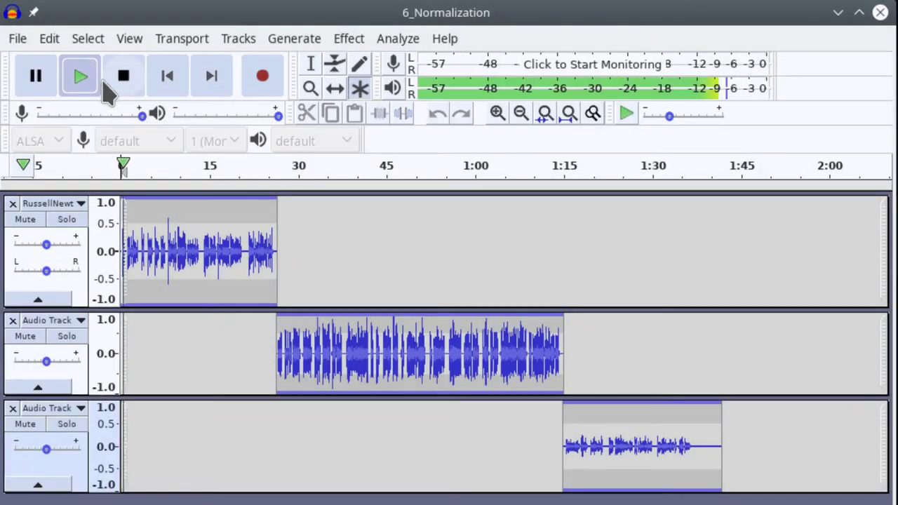
pyautogui.click(267, 176)
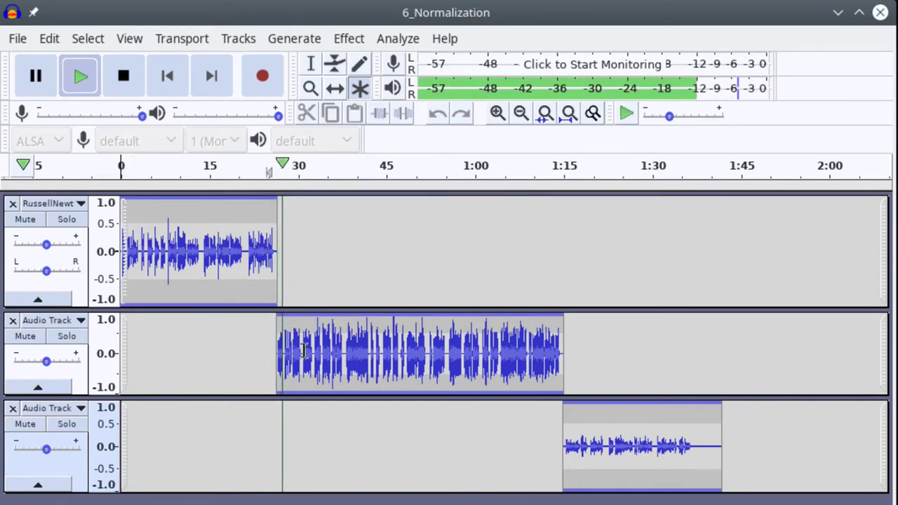
pyautogui.click(528, 179)
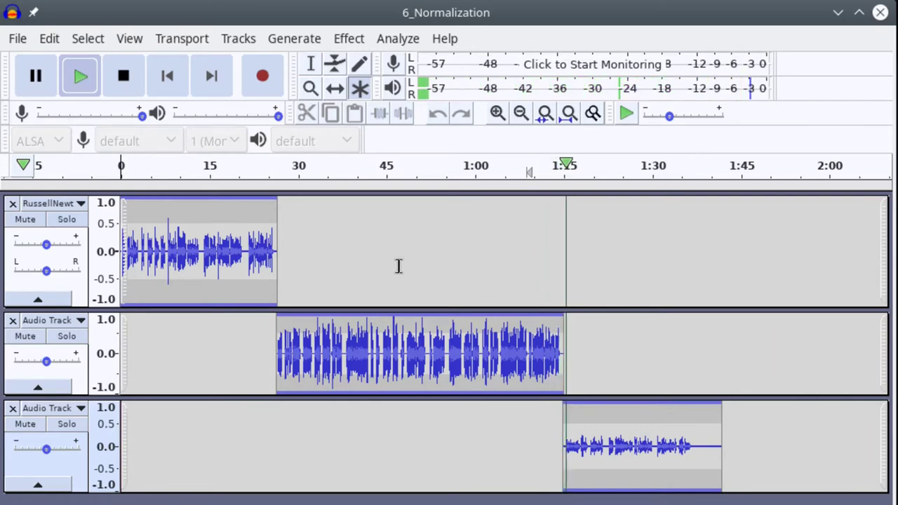
pyautogui.click(123, 77)
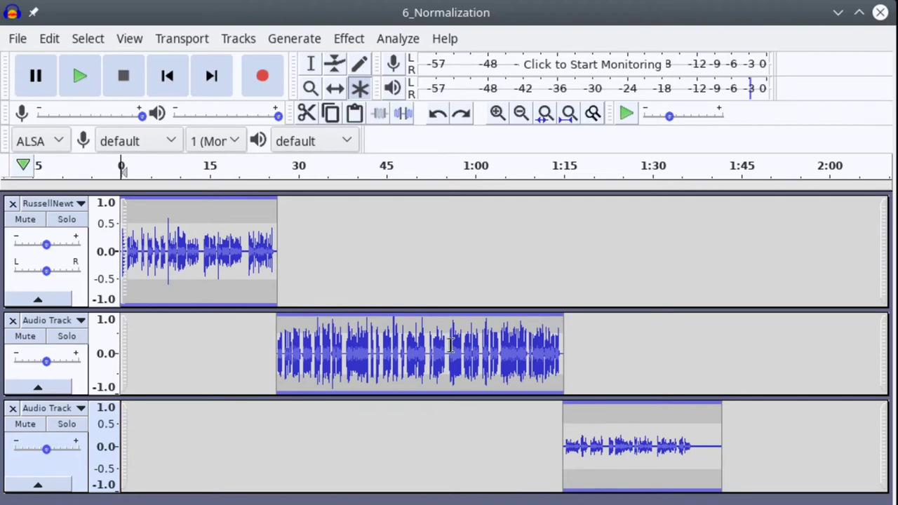
# Select the first clip and open Normalize, targeting -3.1 dB with DC offset removed
pyautogui.click(77, 288)
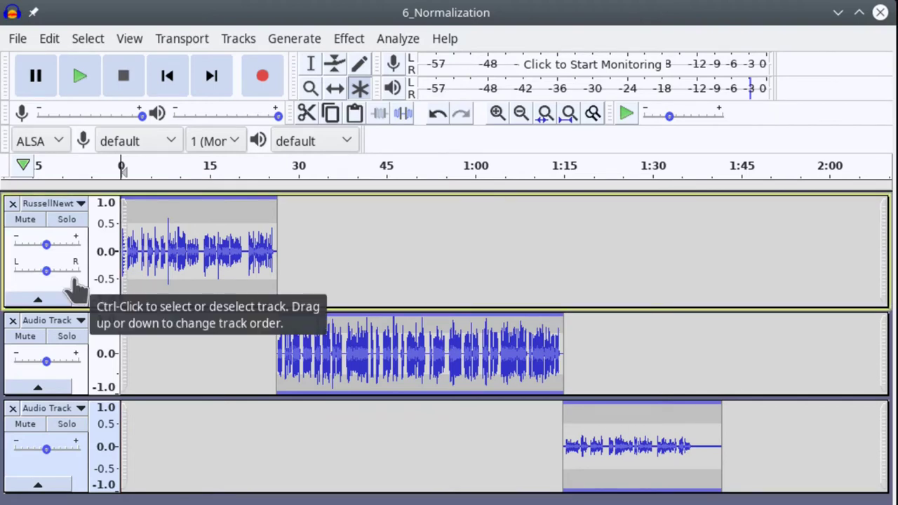
pyautogui.click(75, 288)
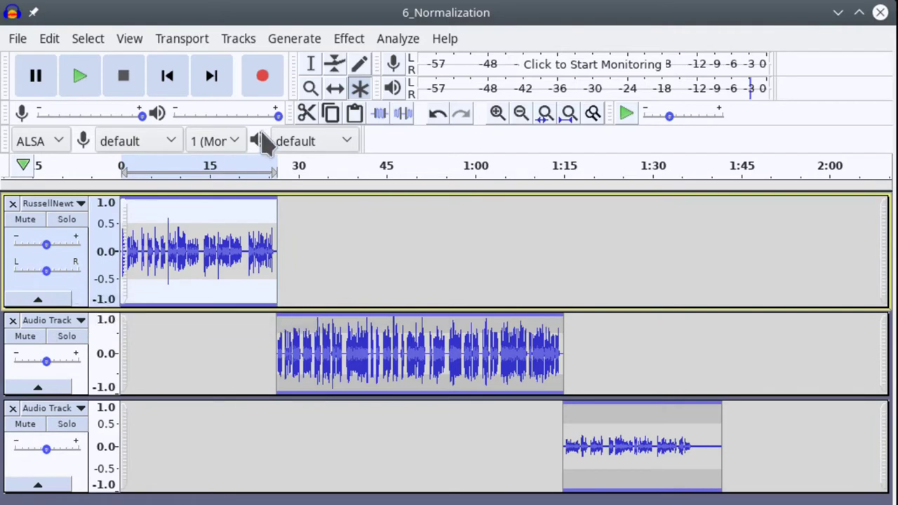
pyautogui.click(348, 39)
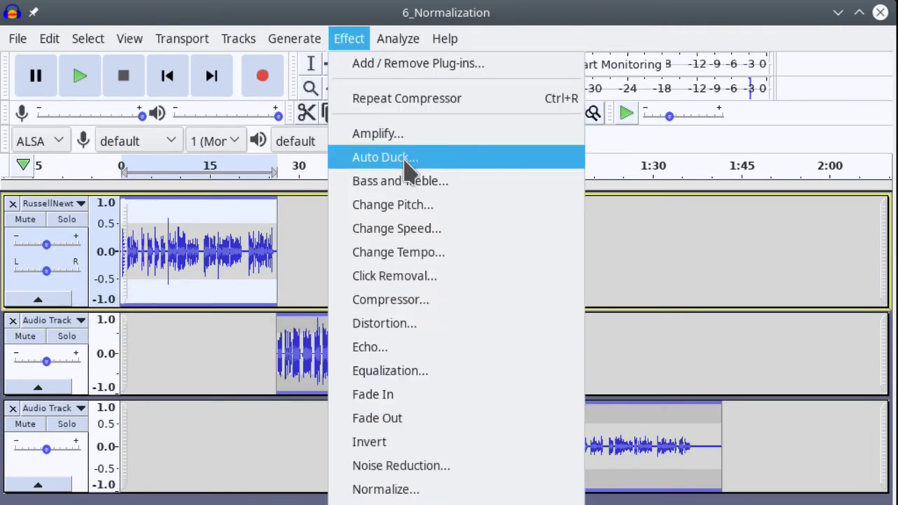
pyautogui.click(411, 489)
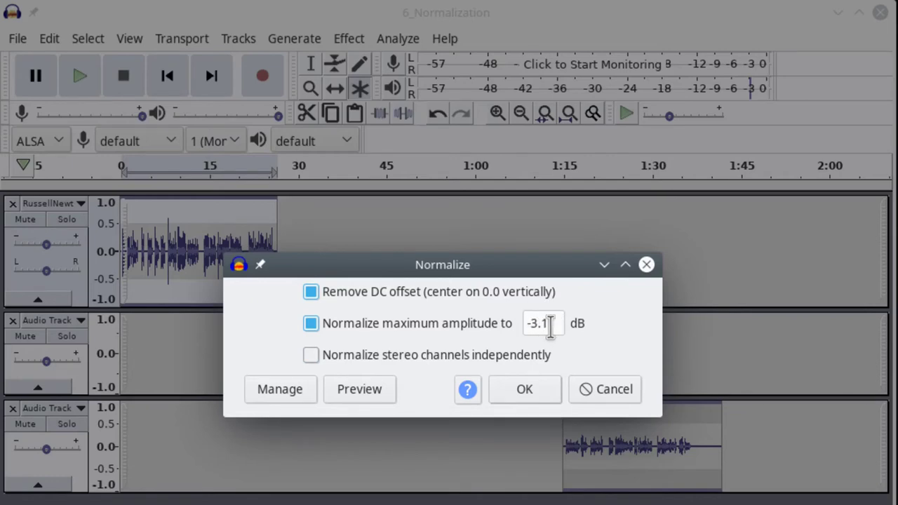
# Apply the -3.1 dB normalization to the first clip, then repeat it on the second clip
pyautogui.click(525, 389)
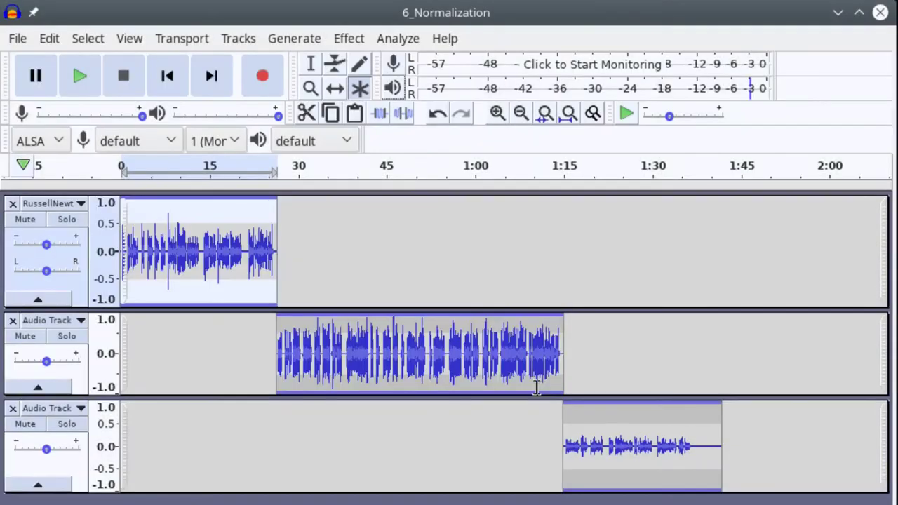
pyautogui.click(88, 383)
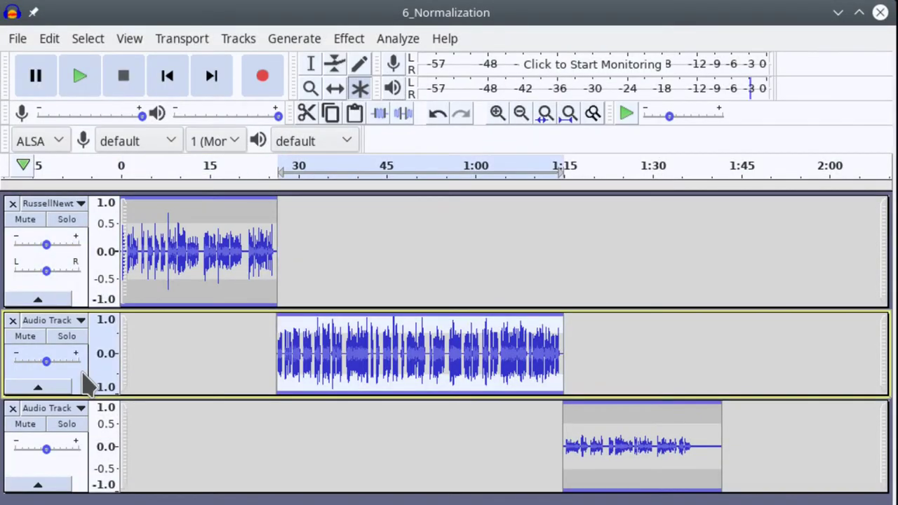
pyautogui.click(345, 40)
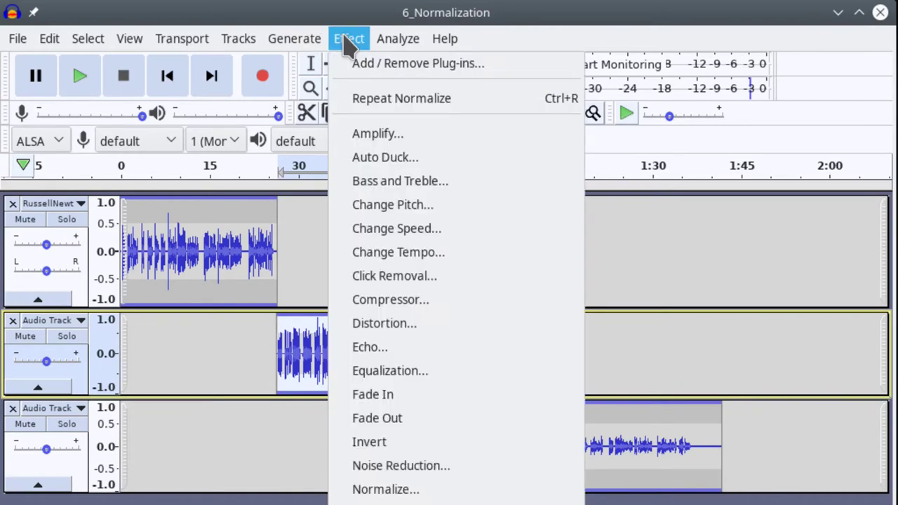
pyautogui.click(430, 101)
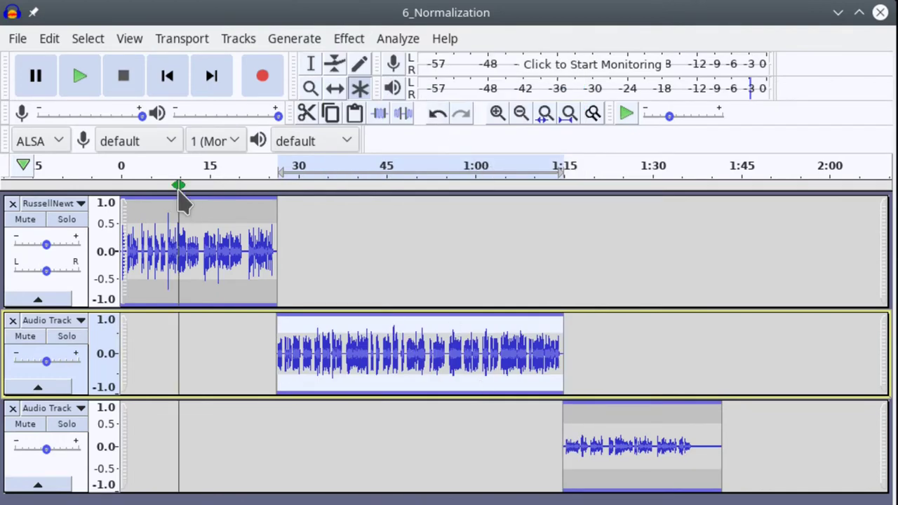
# Repeat the same -3.1 dB normalization on the third, quiet clip
pyautogui.click(70, 474)
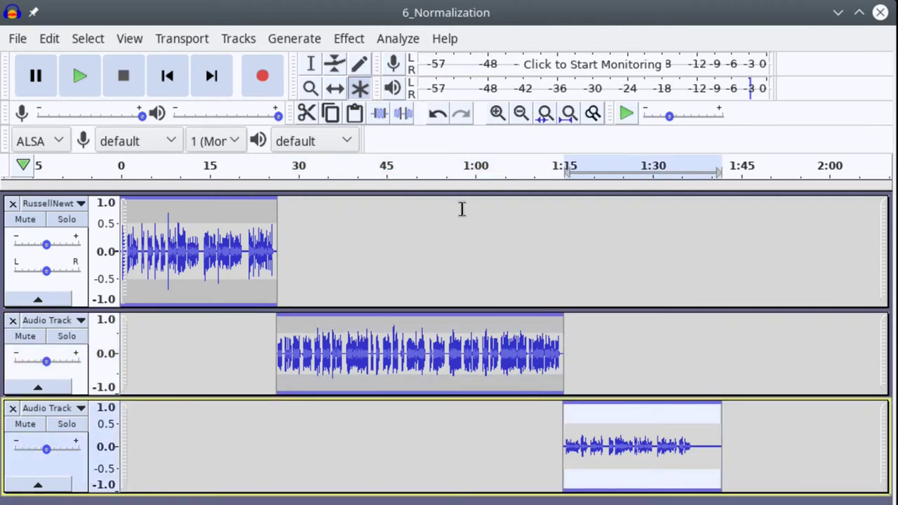
pyautogui.click(348, 38)
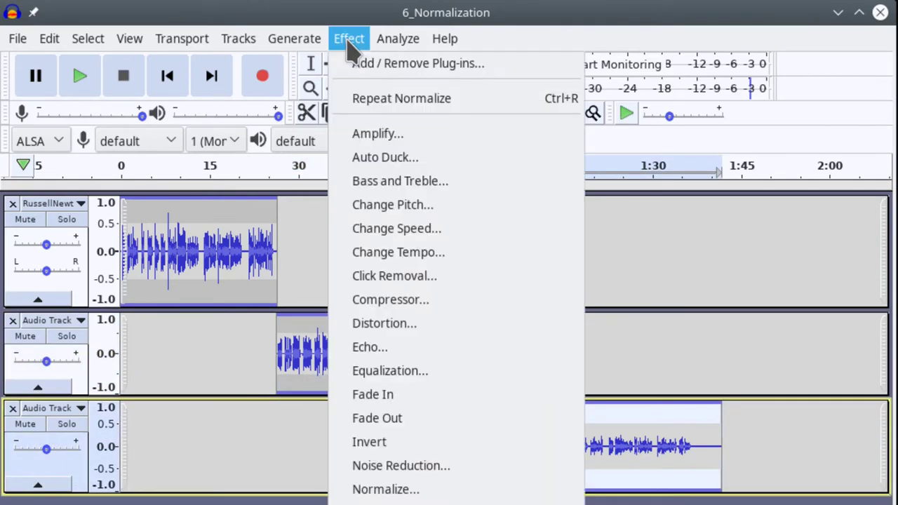
pyautogui.click(384, 100)
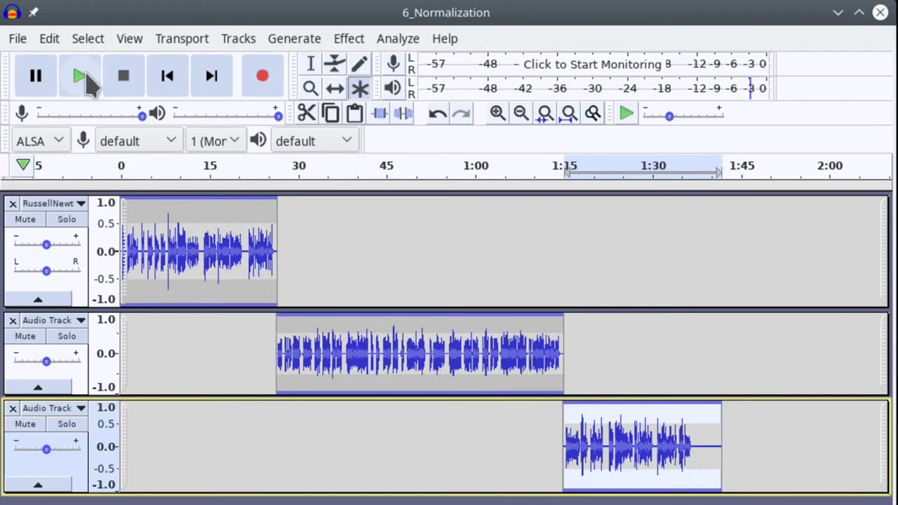
# Play the normalized clips from the start, jumping to about 0:24 and 1:13, then stop
pyautogui.click(166, 76)
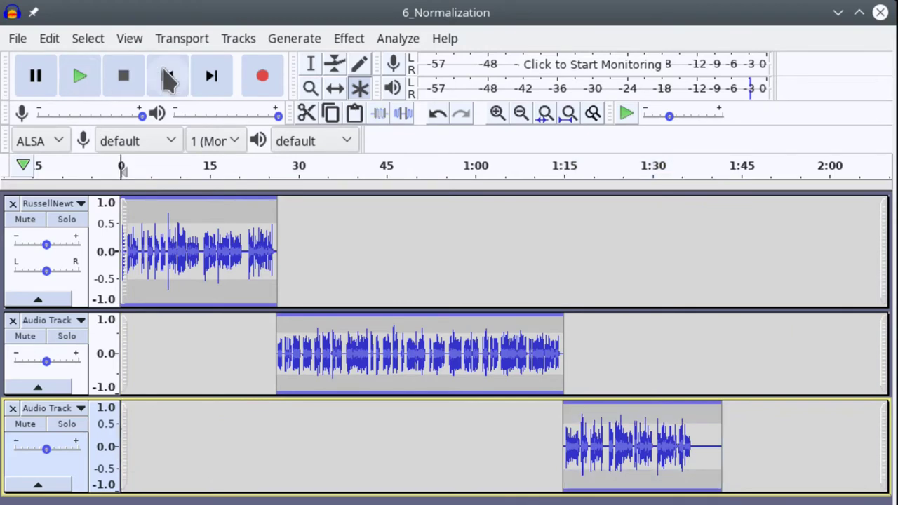
pyautogui.click(77, 83)
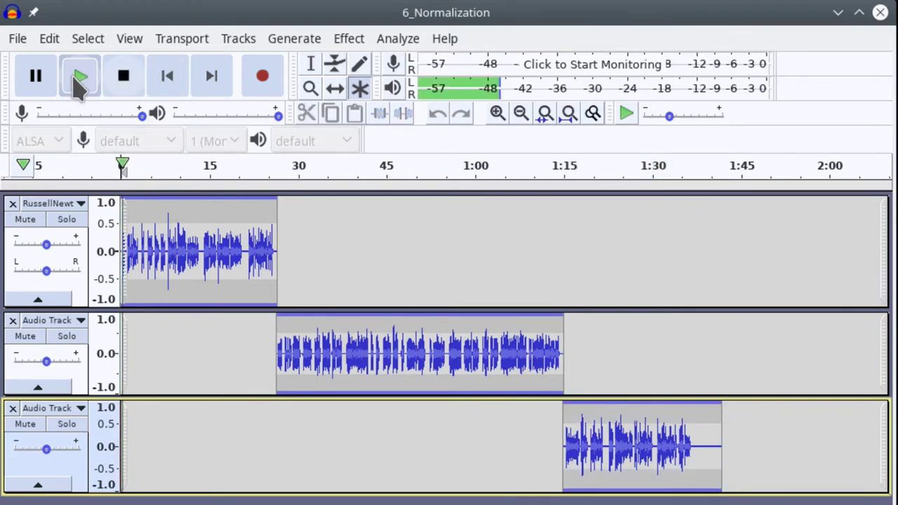
pyautogui.click(258, 172)
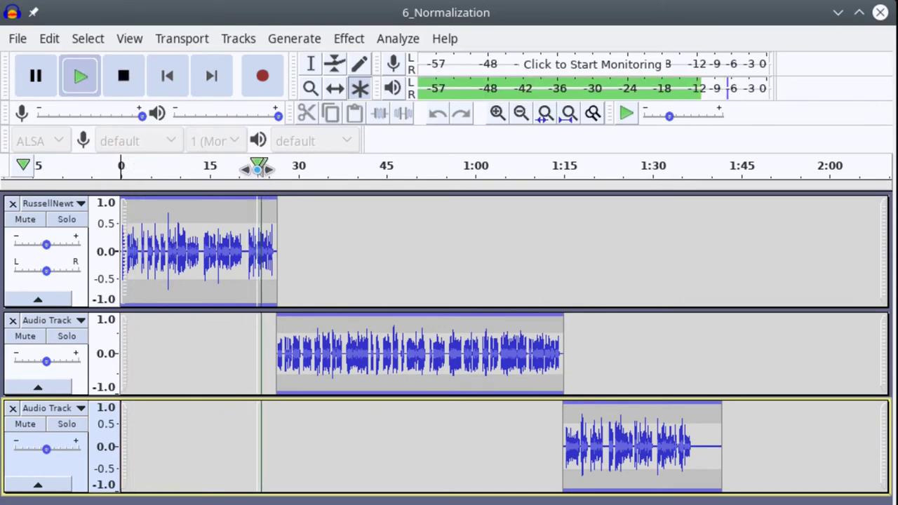
pyautogui.click(546, 172)
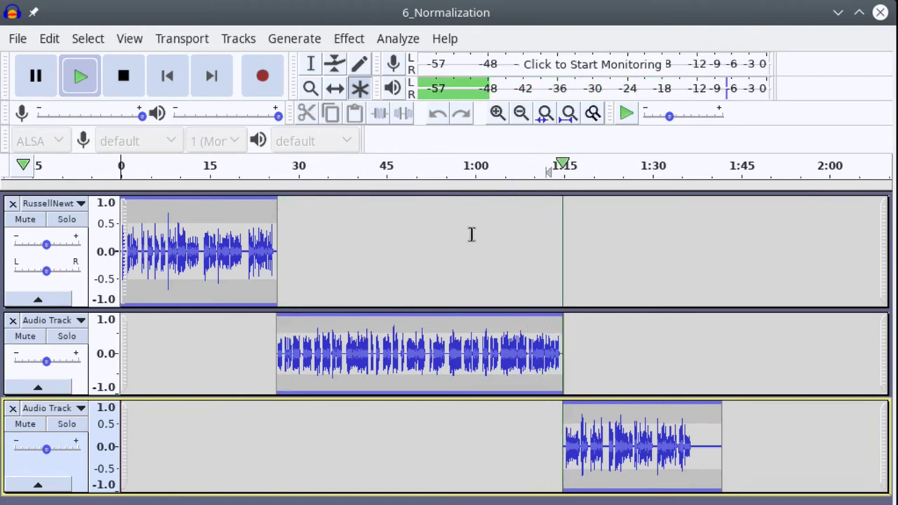
pyautogui.click(125, 77)
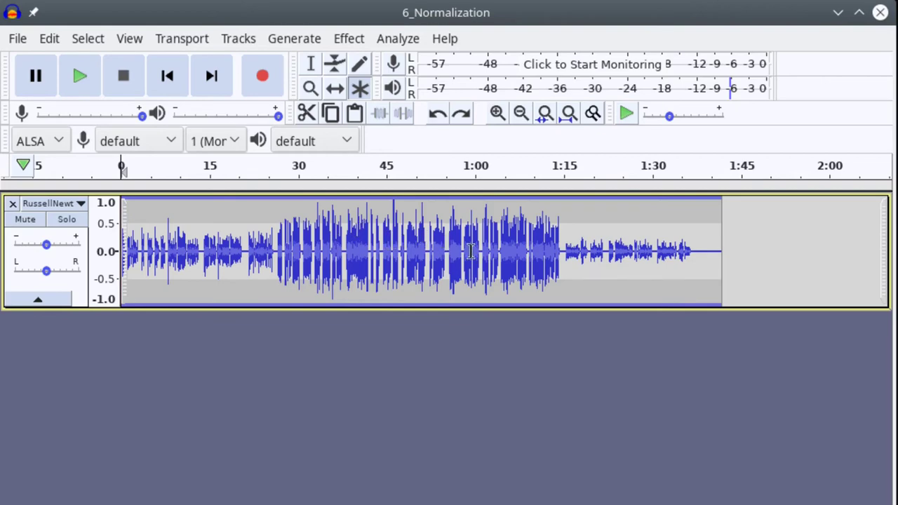
# Select the merged track and apply Normalize at -3.1 dB with DC offset removal
pyautogui.click(70, 291)
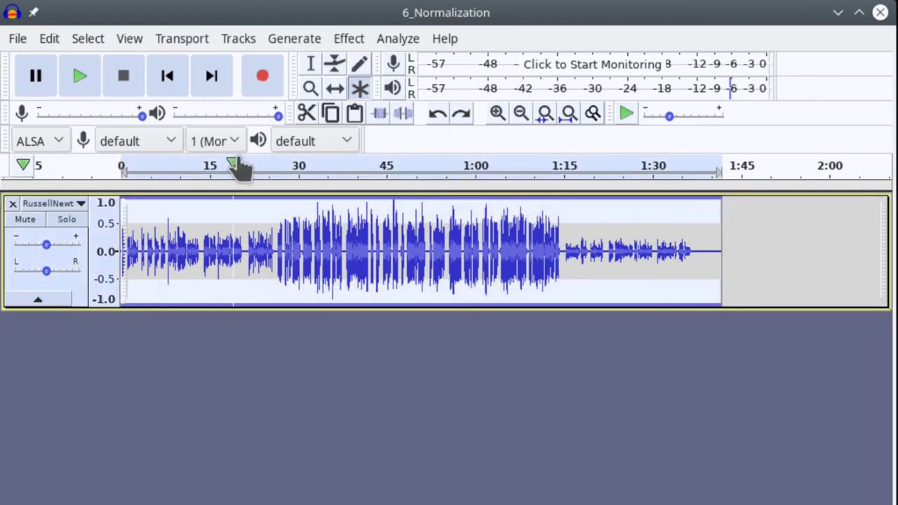
pyautogui.click(339, 39)
pyautogui.click(454, 491)
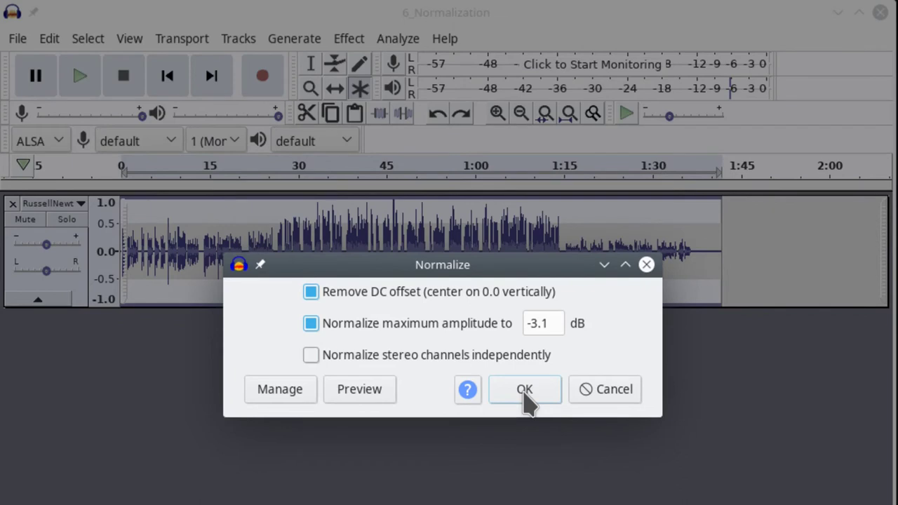
pyautogui.moveTo(511, 267); pyautogui.dragTo(507, 320)
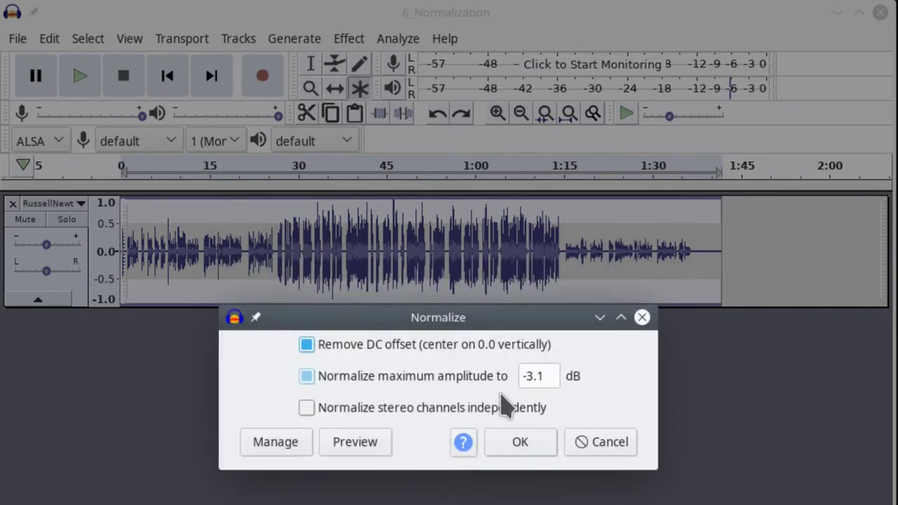
pyautogui.click(519, 450)
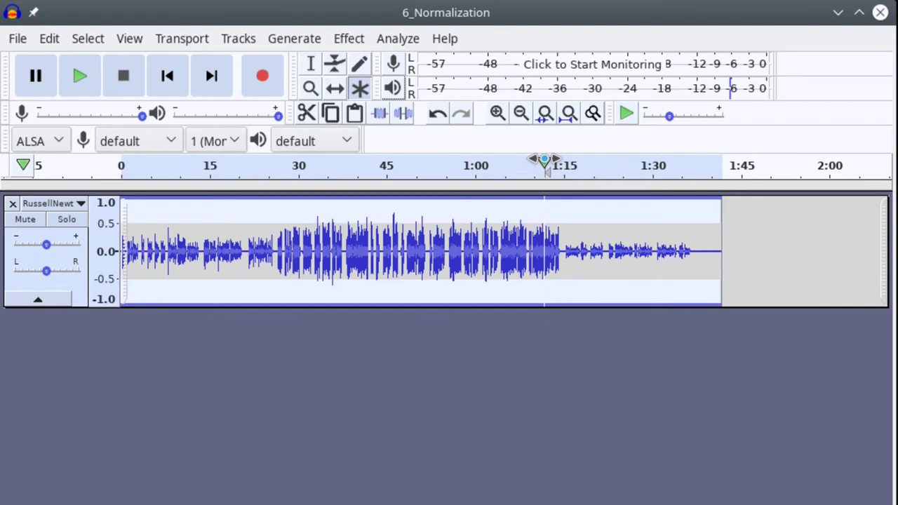
# Listen from about 1:12, then select the quiet opening from 0:17 back to the start
pyautogui.click(544, 162)
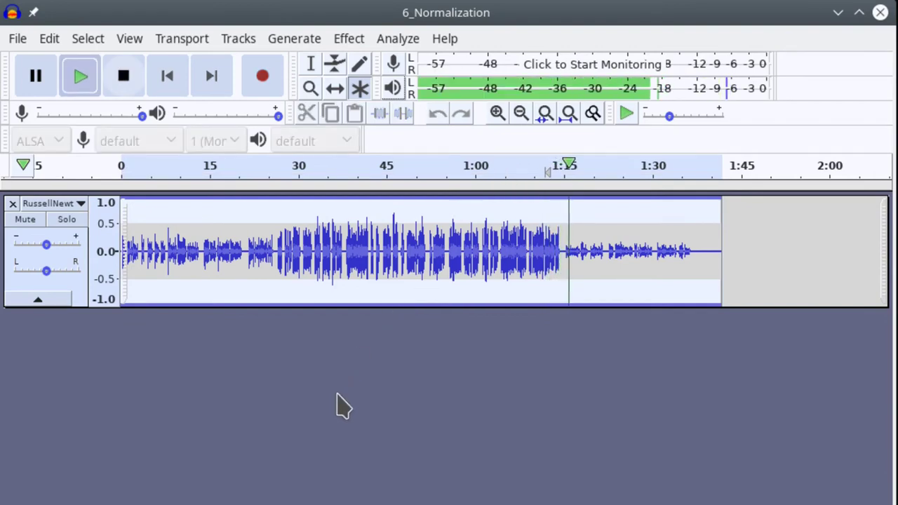
pyautogui.click(124, 79)
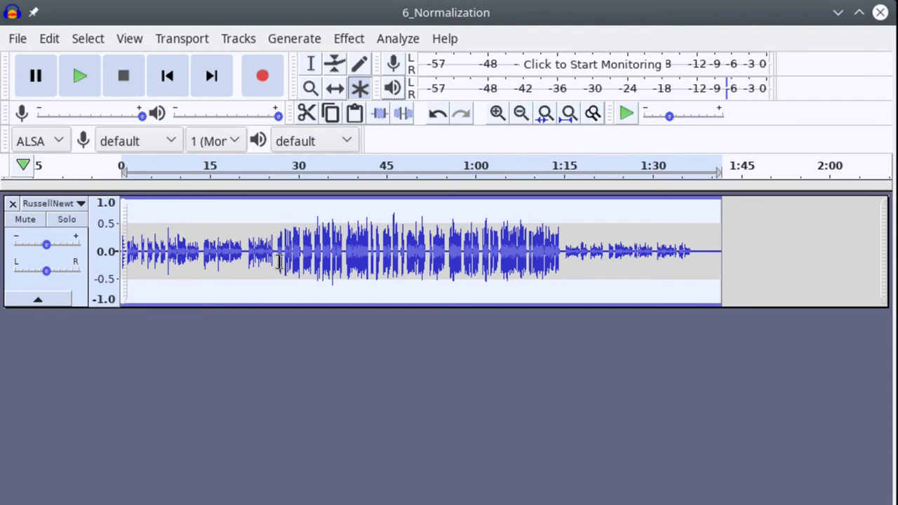
pyautogui.click(287, 329)
pyautogui.click(78, 295)
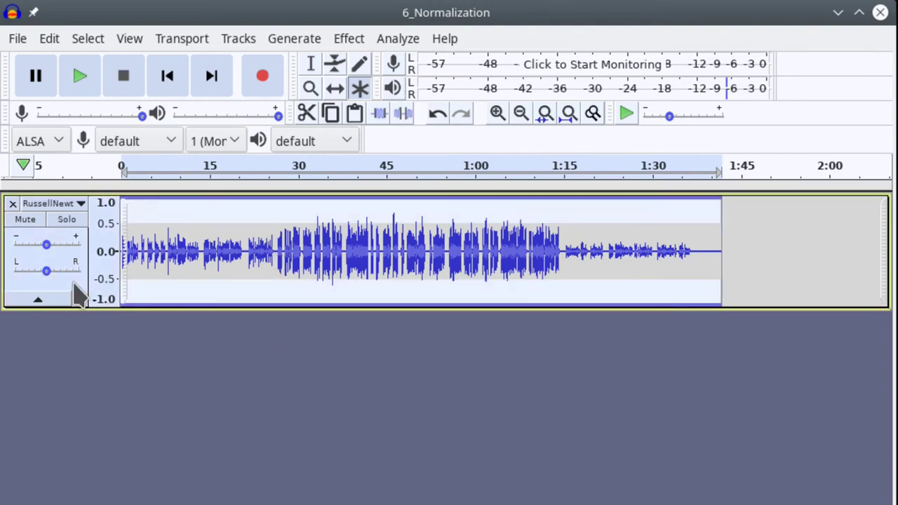
pyautogui.click(267, 376)
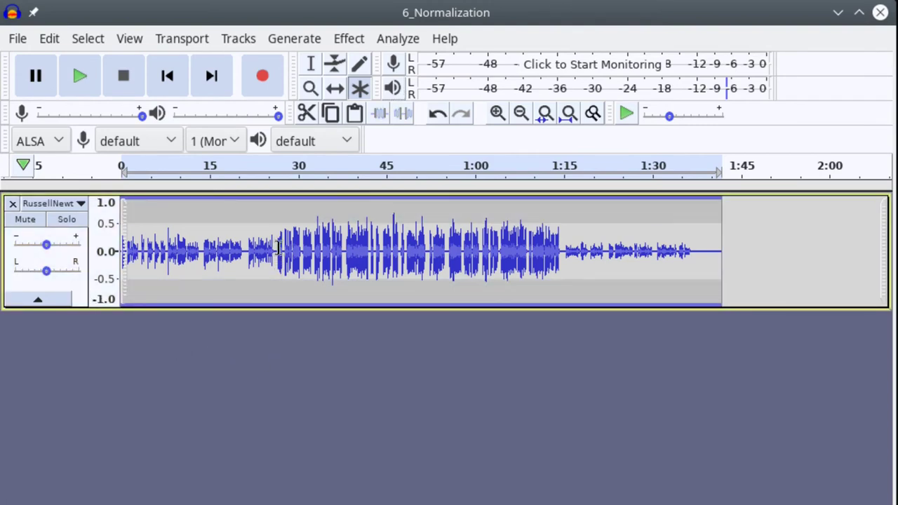
pyautogui.moveTo(274, 251); pyautogui.dragTo(118, 252)
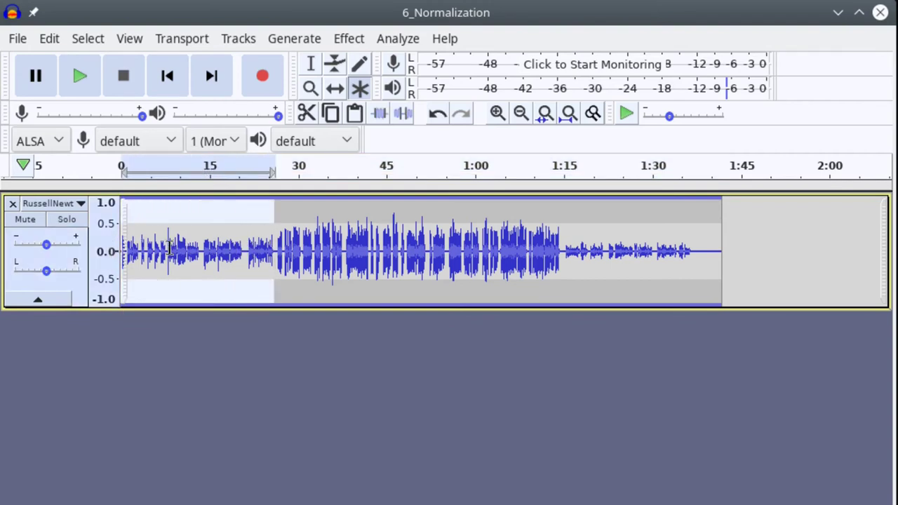
# Repeat Normalize on the opening 0–17 s, then zoom in and on the 26–33 s stretch
pyautogui.click(354, 36)
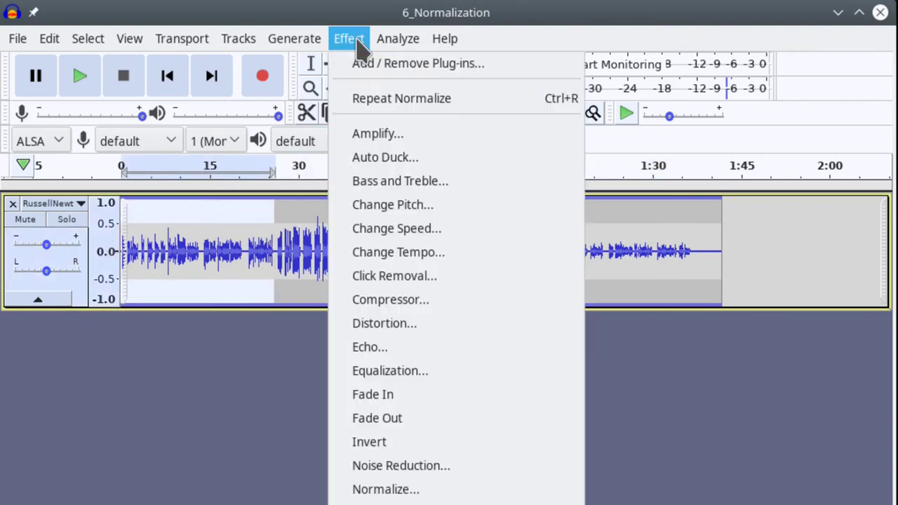
pyautogui.click(364, 99)
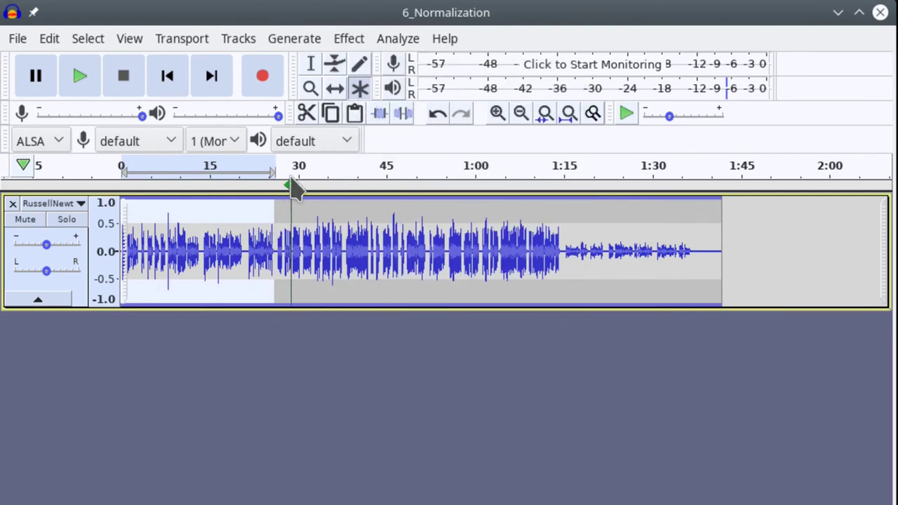
pyautogui.click(498, 113)
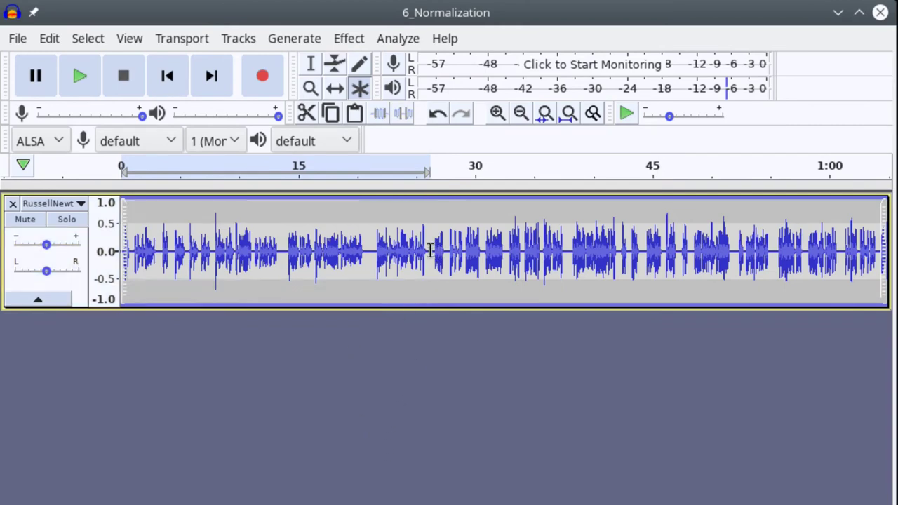
pyautogui.moveTo(431, 250); pyautogui.dragTo(818, 261)
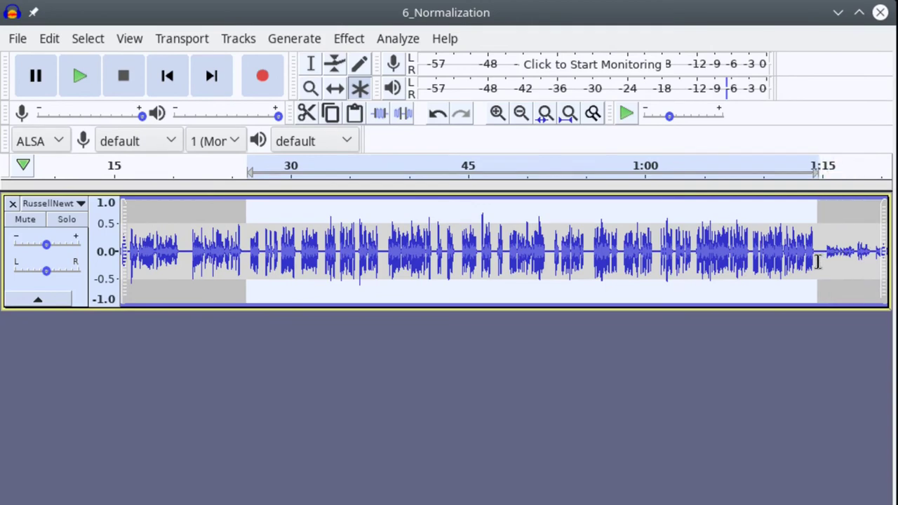
pyautogui.click(349, 39)
pyautogui.click(381, 97)
# Repeat Normalize on the 1:15–1:31 section and fit the whole project into view
pyautogui.moveTo(824, 250); pyautogui.dragTo(662, 263)
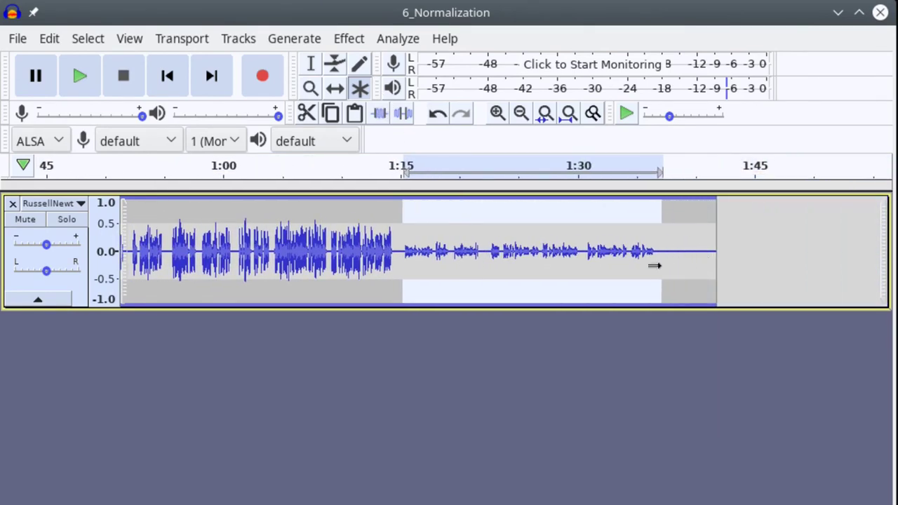
pyautogui.click(361, 47)
pyautogui.click(373, 99)
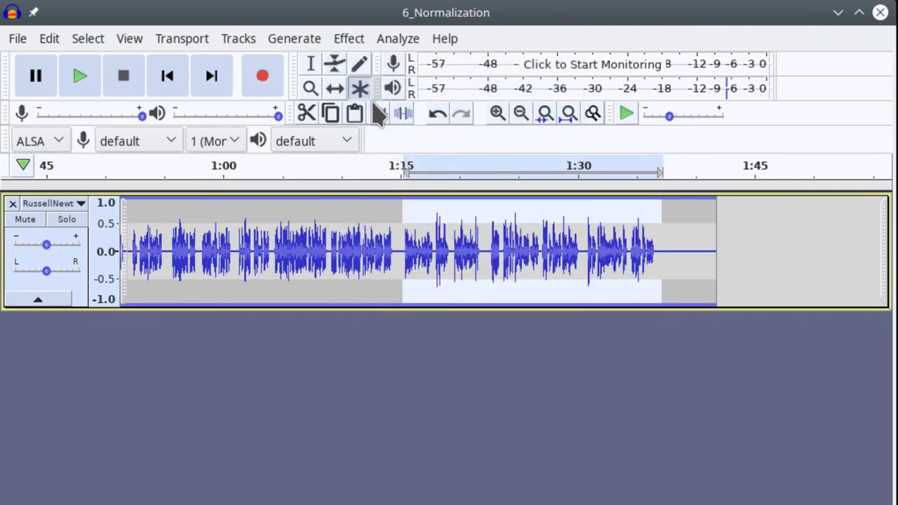
pyautogui.click(568, 118)
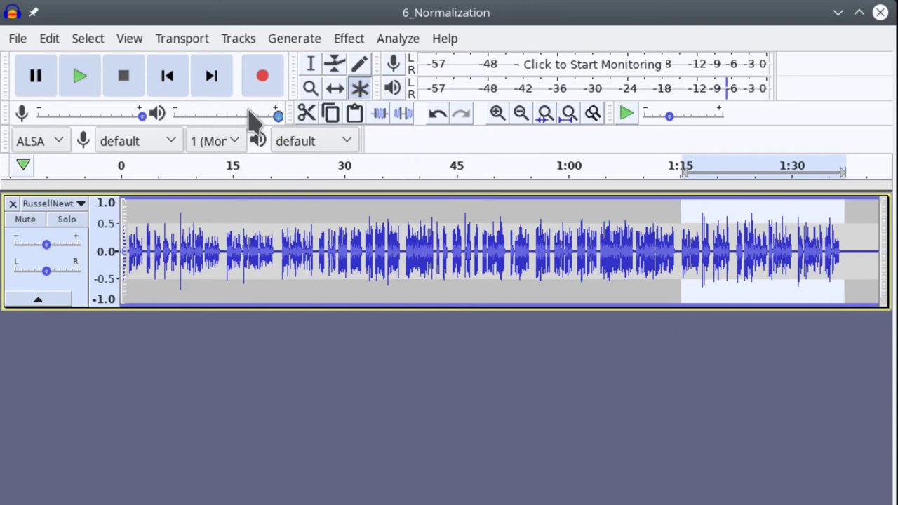
pyautogui.click(654, 169)
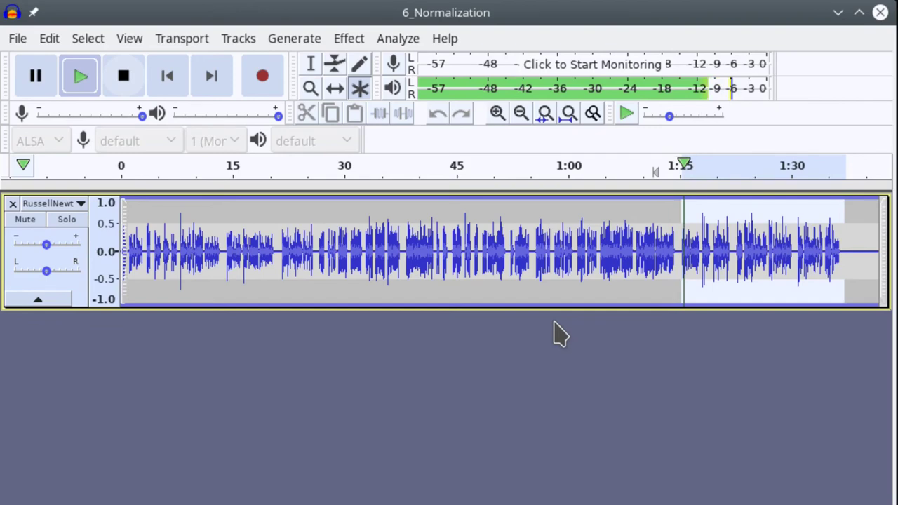
pyautogui.click(124, 77)
pyautogui.click(478, 431)
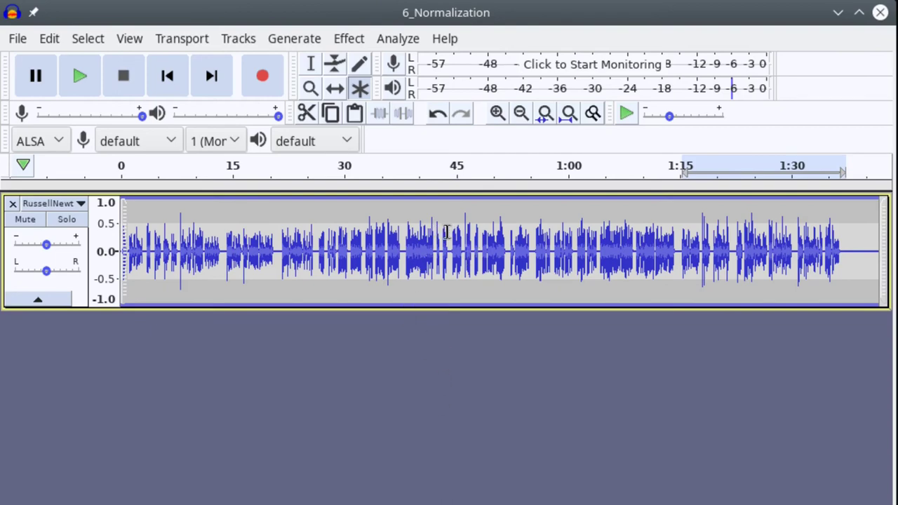
pyautogui.moveTo(447, 232); pyautogui.dragTo(551, 231)
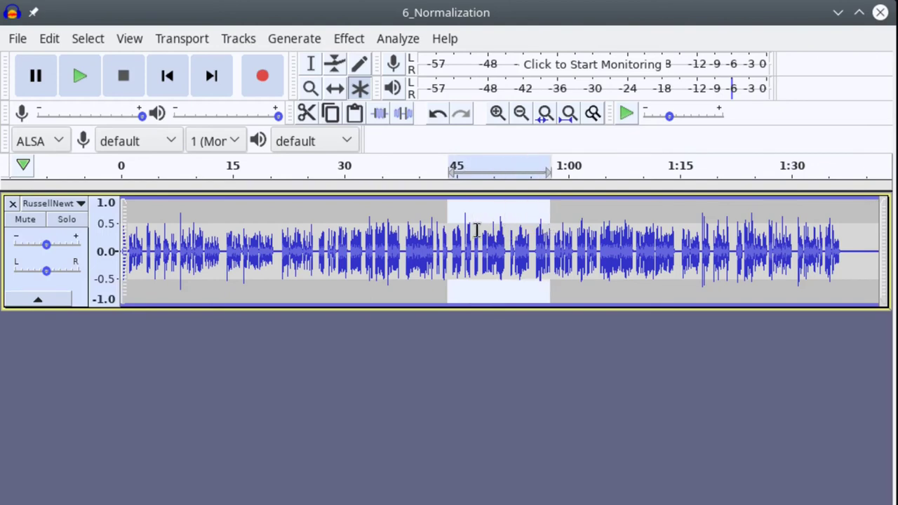
pyautogui.click(315, 249)
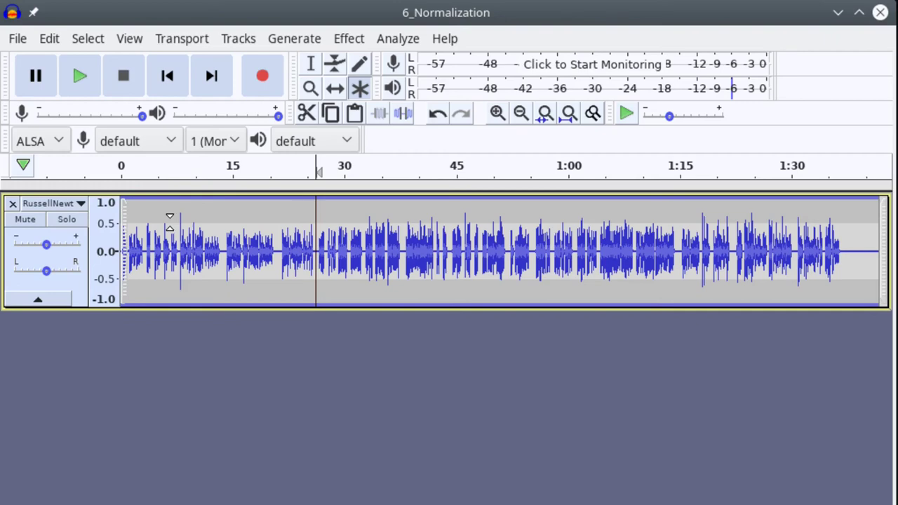
pyautogui.moveTo(174, 224); pyautogui.dragTo(218, 229)
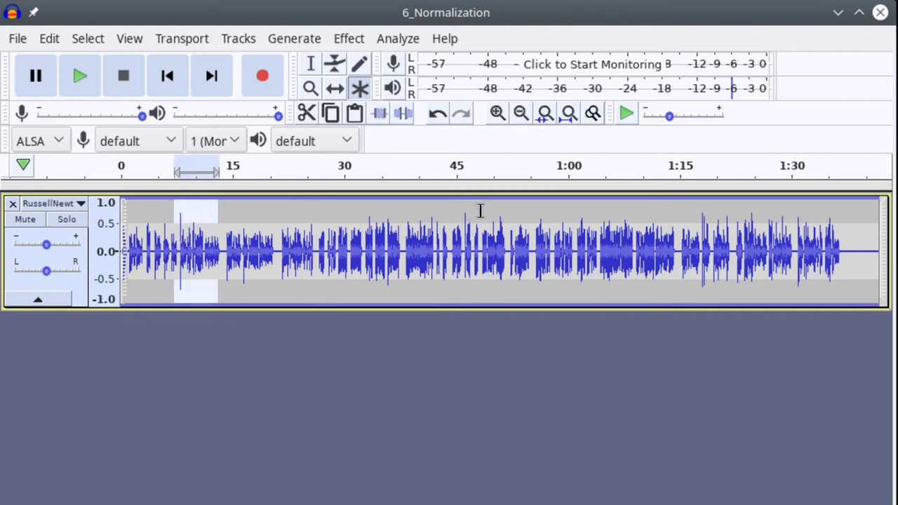
pyautogui.moveTo(458, 215); pyautogui.dragTo(485, 215)
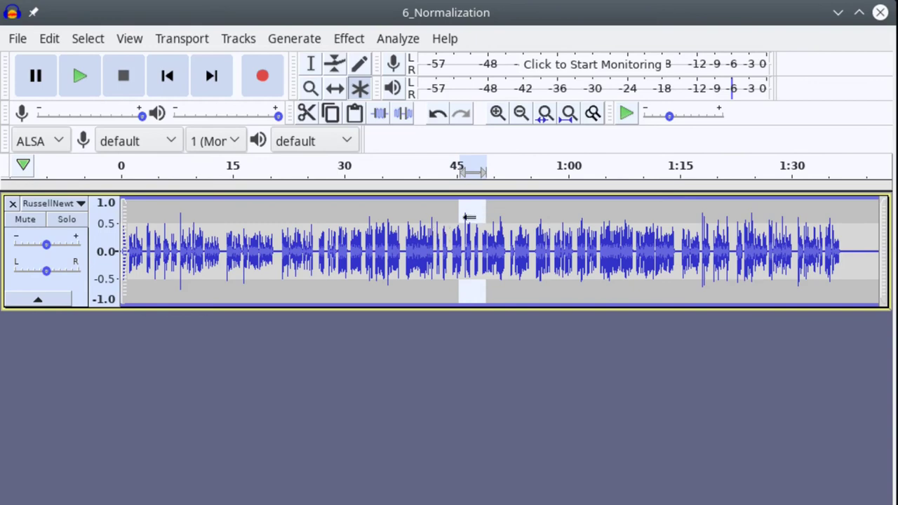
pyautogui.click(702, 214)
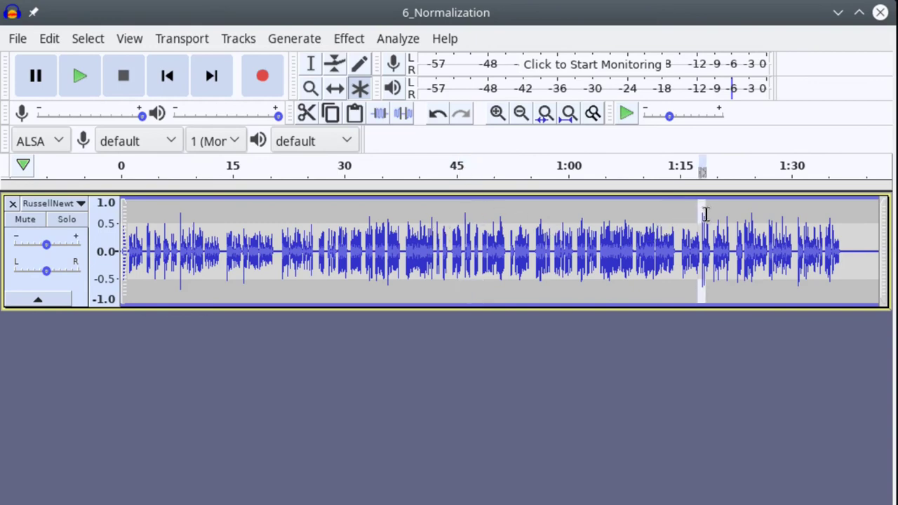
pyautogui.moveTo(706, 214); pyautogui.dragTo(845, 213)
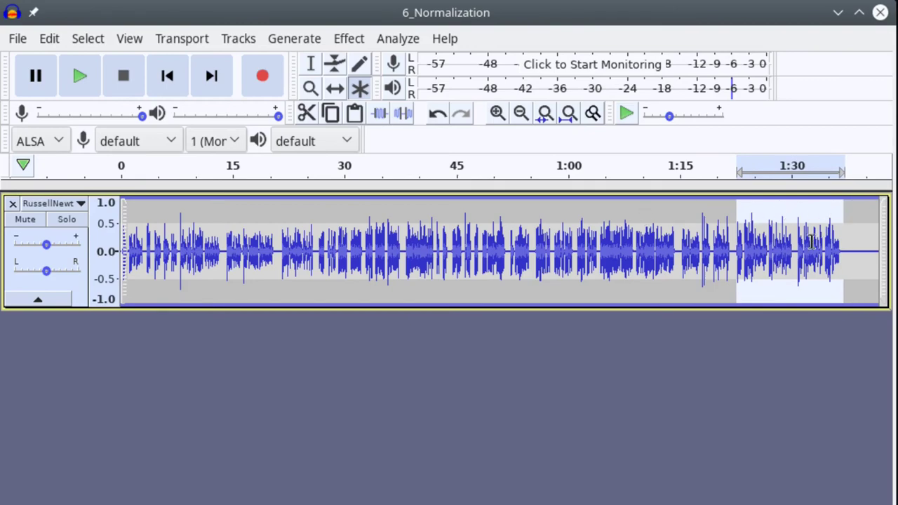